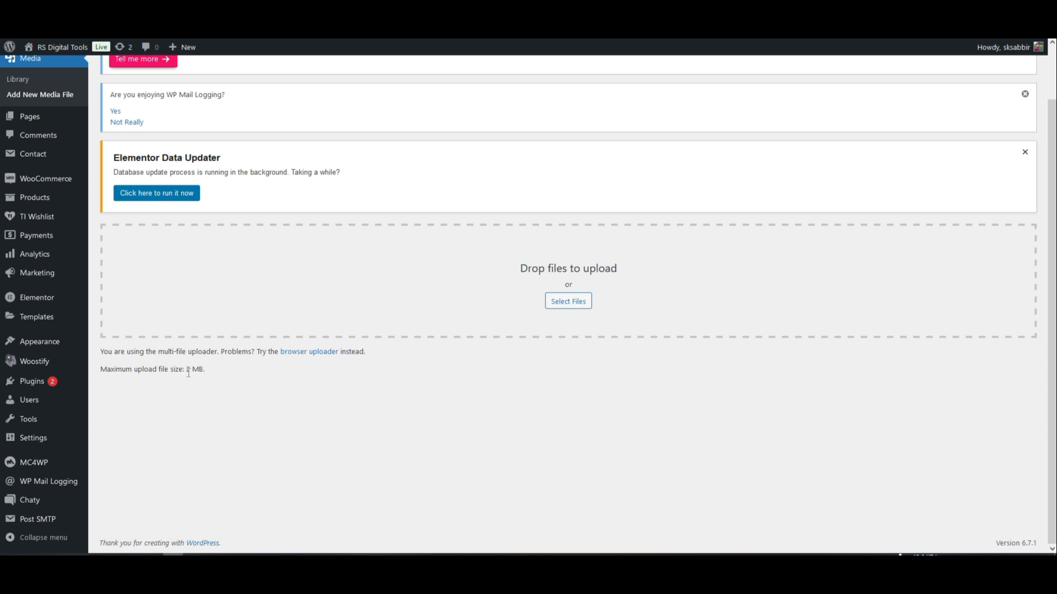
Dismiss the Chaty and WP Mail Logging notices, then run the Elementor database update and close its notice
scroll(430, 408, "up", 1)
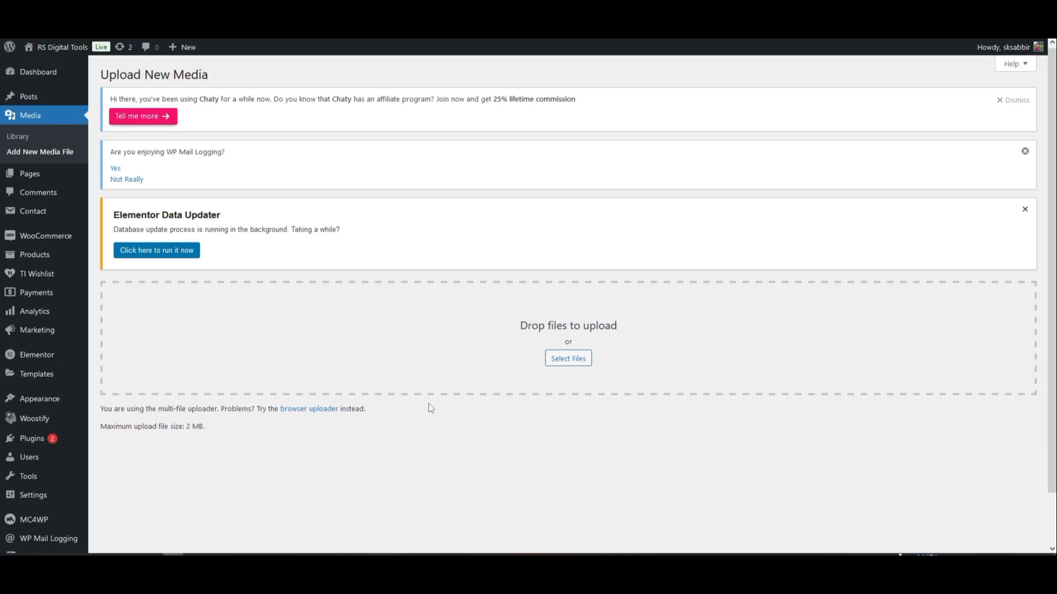
left_click(1013, 99)
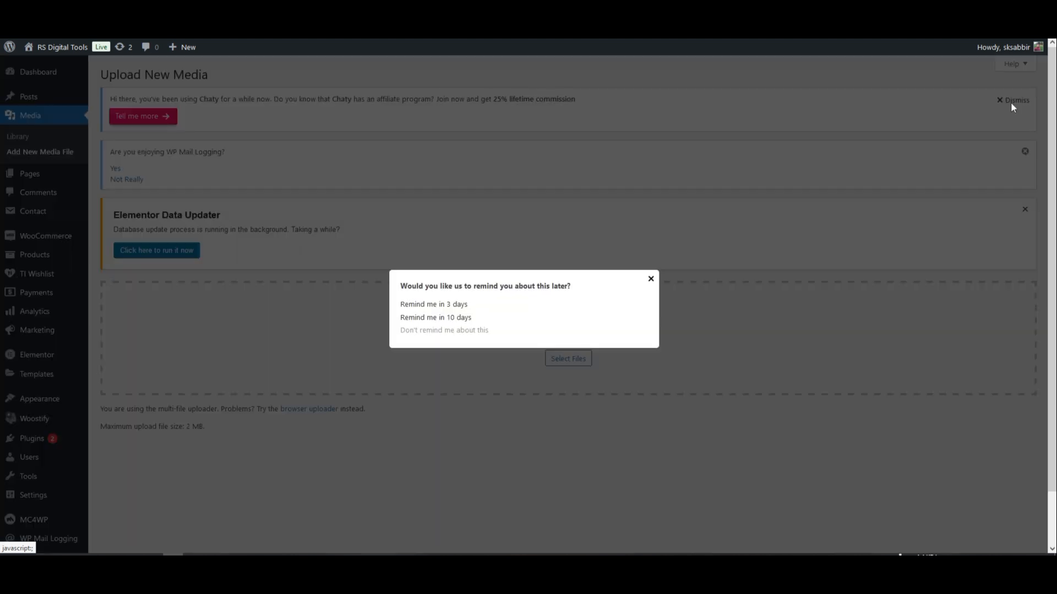
left_click(458, 335)
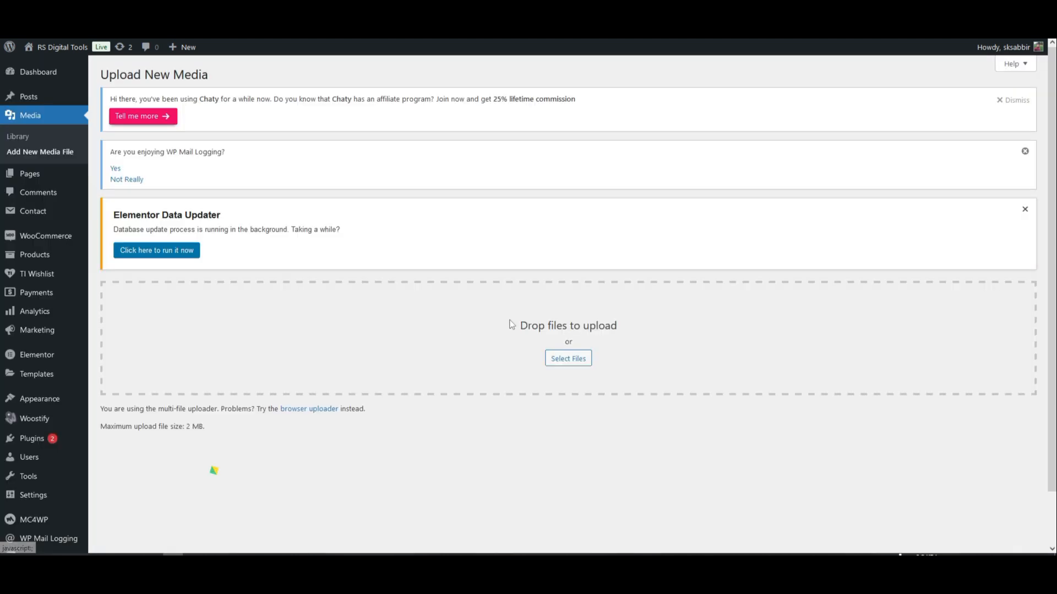
left_click(1025, 99)
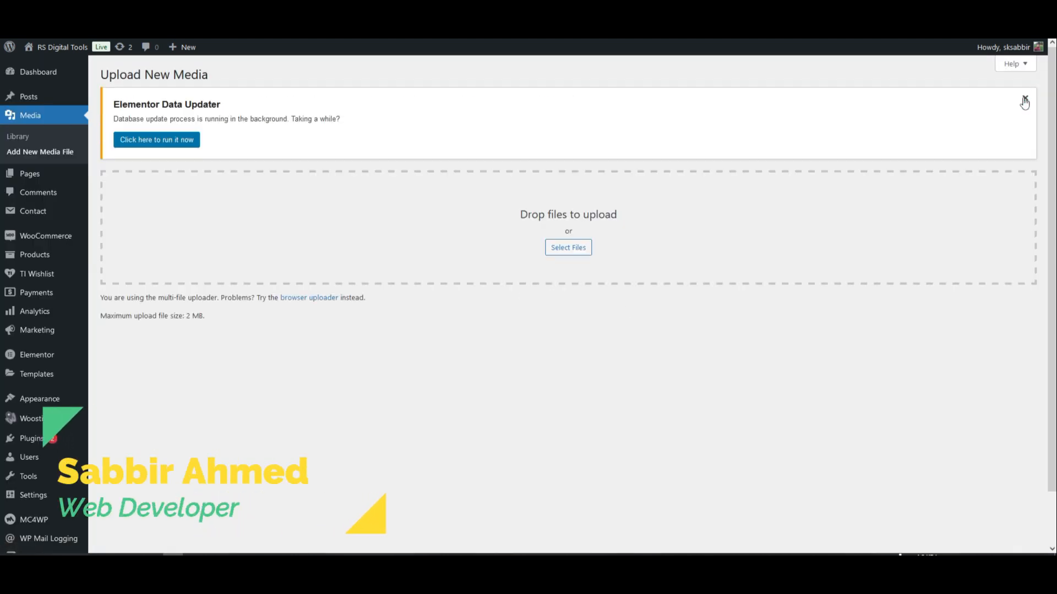
left_click(124, 144)
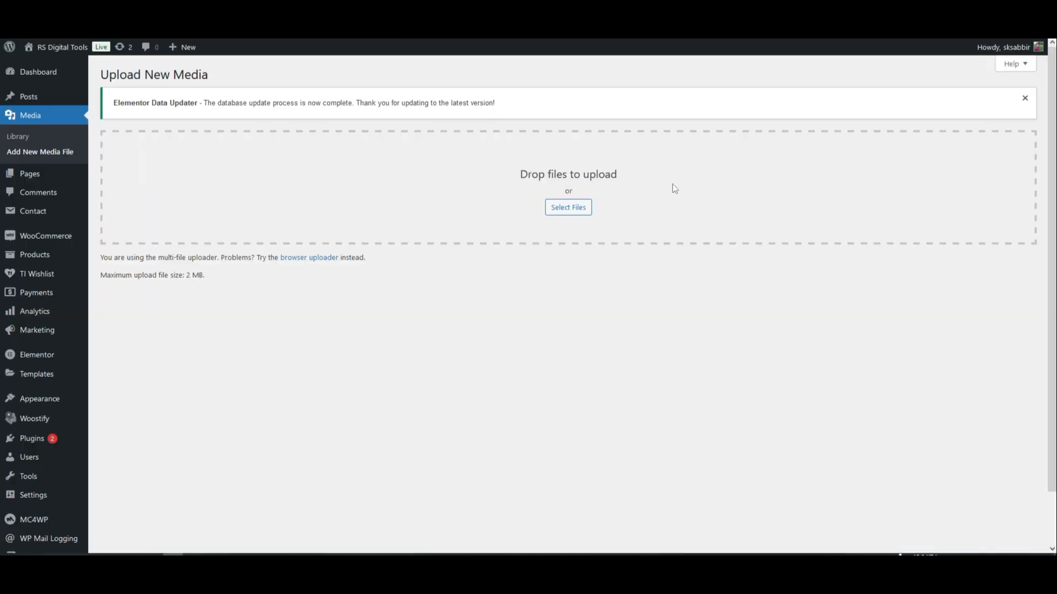
left_click(1023, 102)
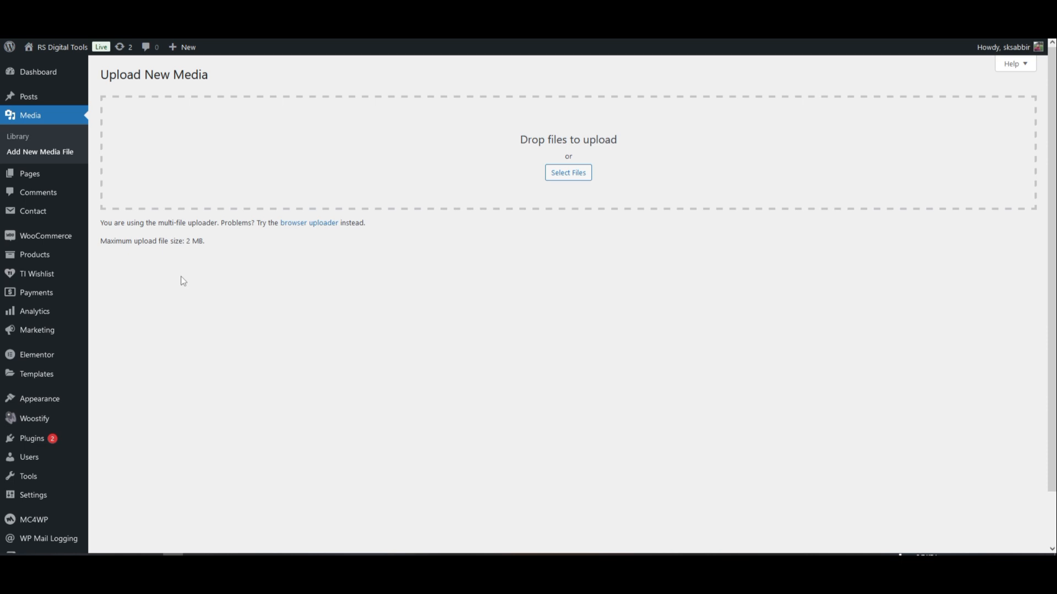
Open the upload form for plugin .zip files on the Add Plugins page
mouse_move(32, 447)
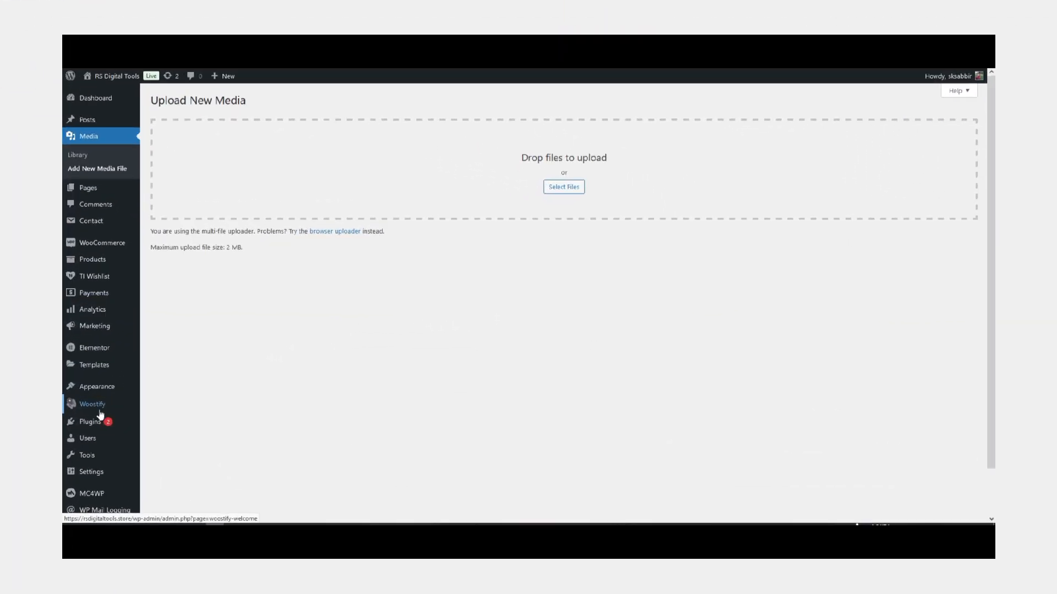
mouse_move(88, 422)
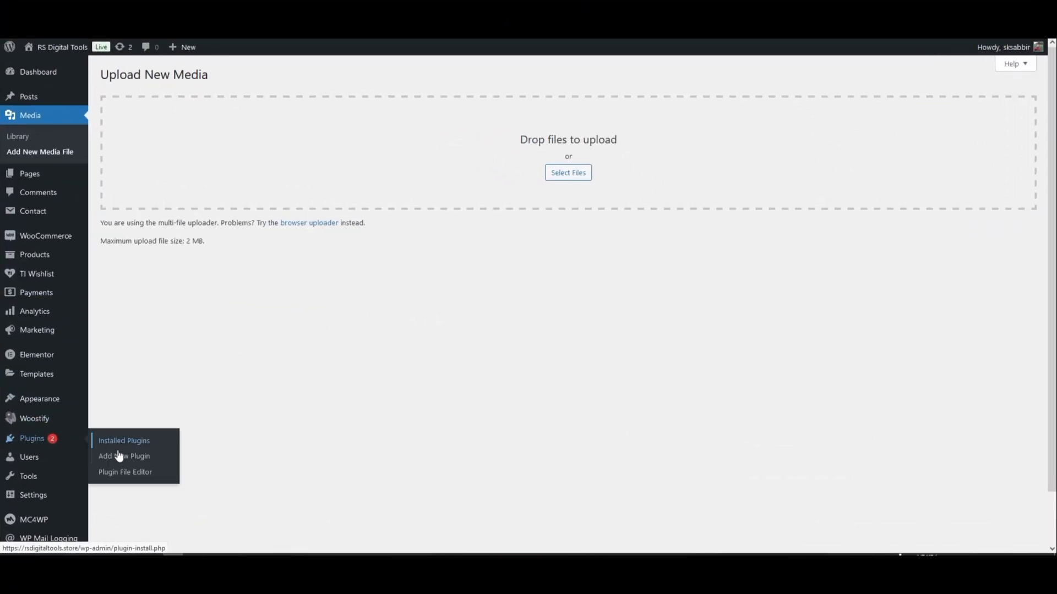
left_click(119, 456)
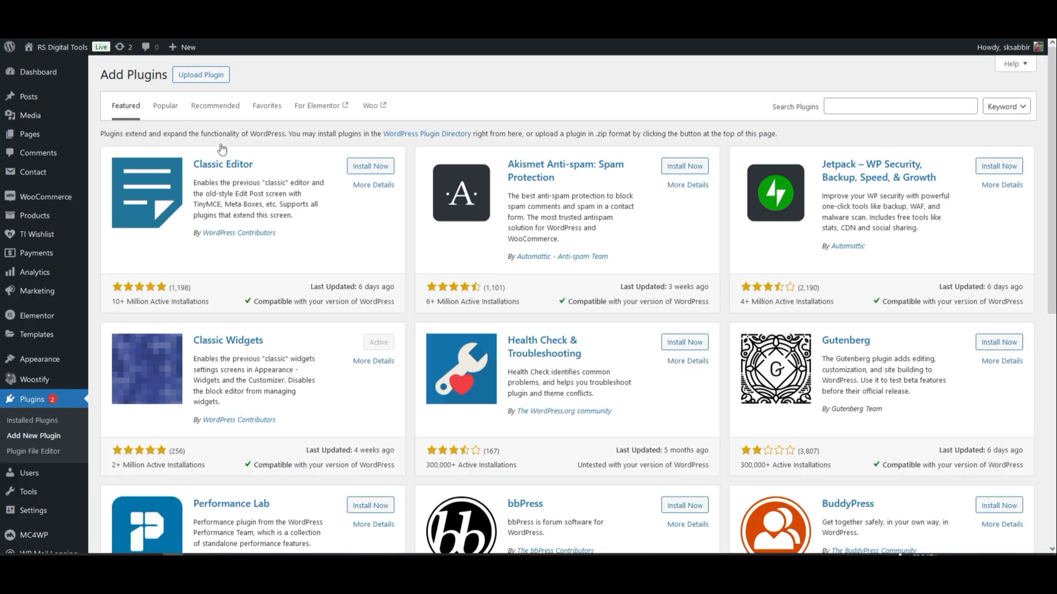
left_click(202, 76)
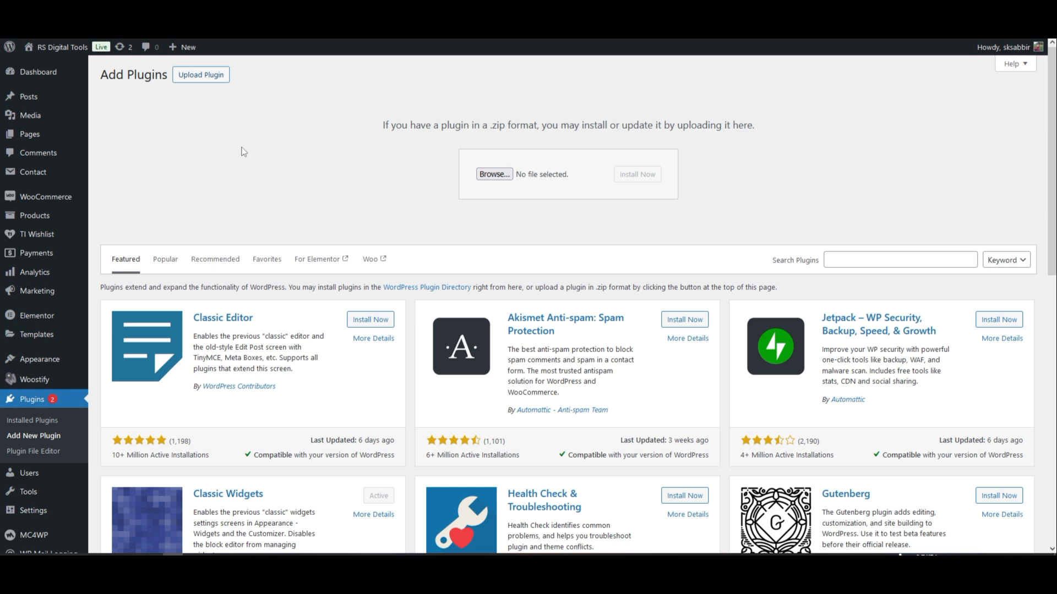
Open the upload form for new themes on the Add Themes page
mouse_move(49, 340)
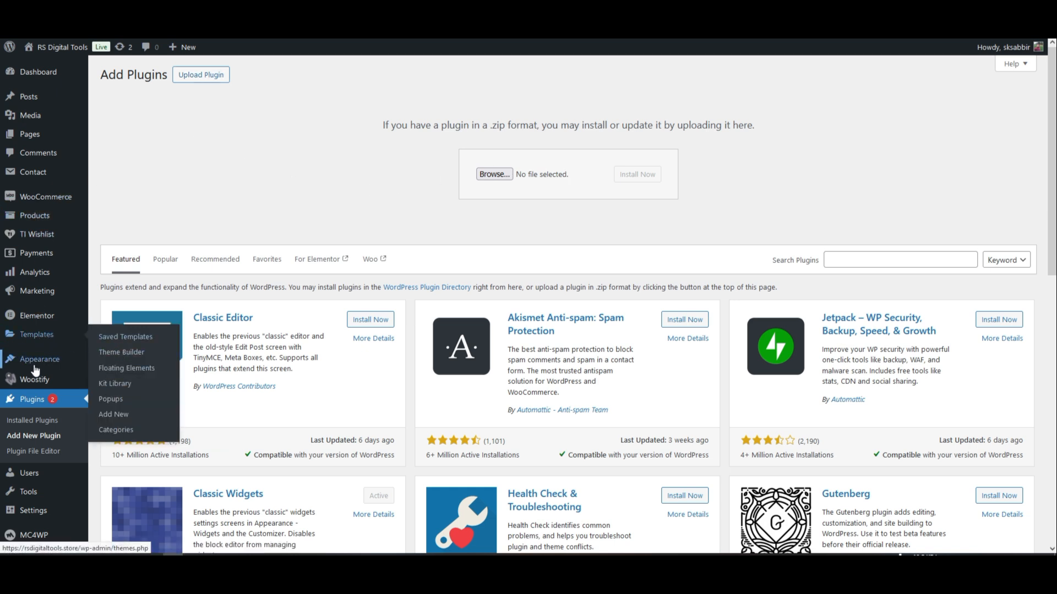
left_click(127, 365)
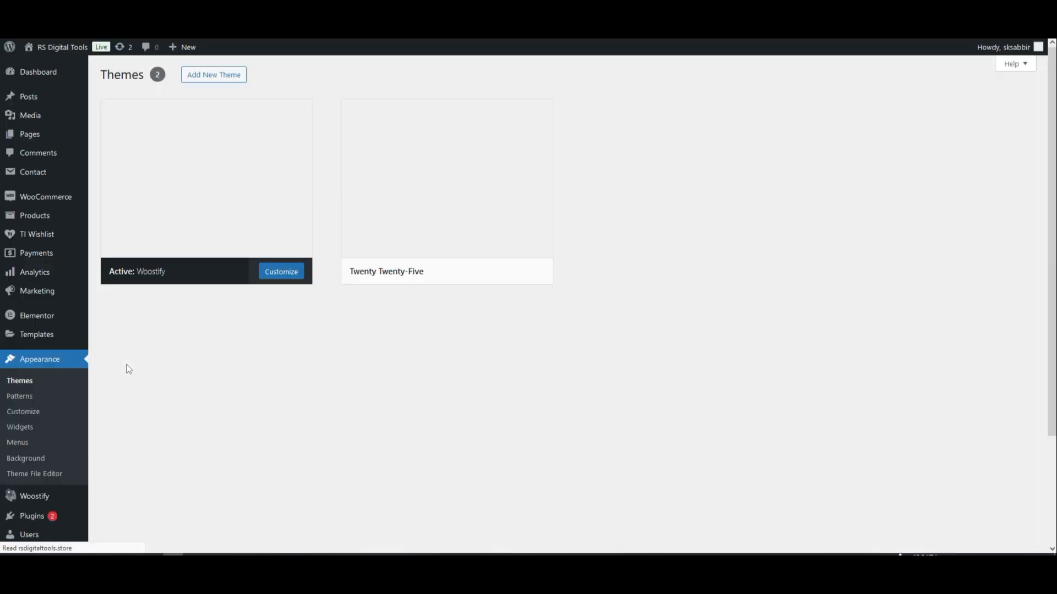
left_click(203, 77)
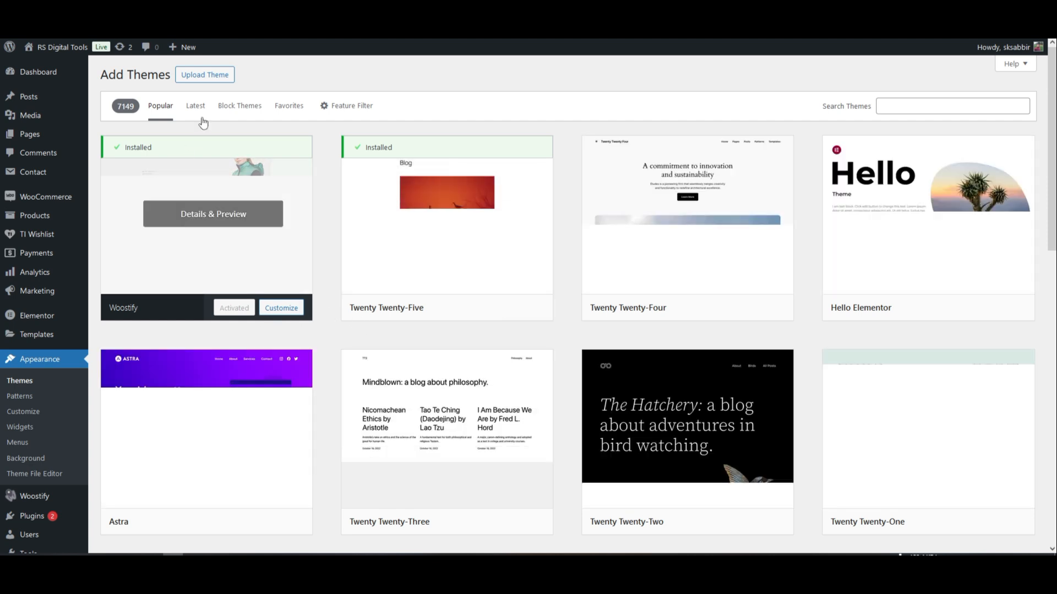
left_click(215, 81)
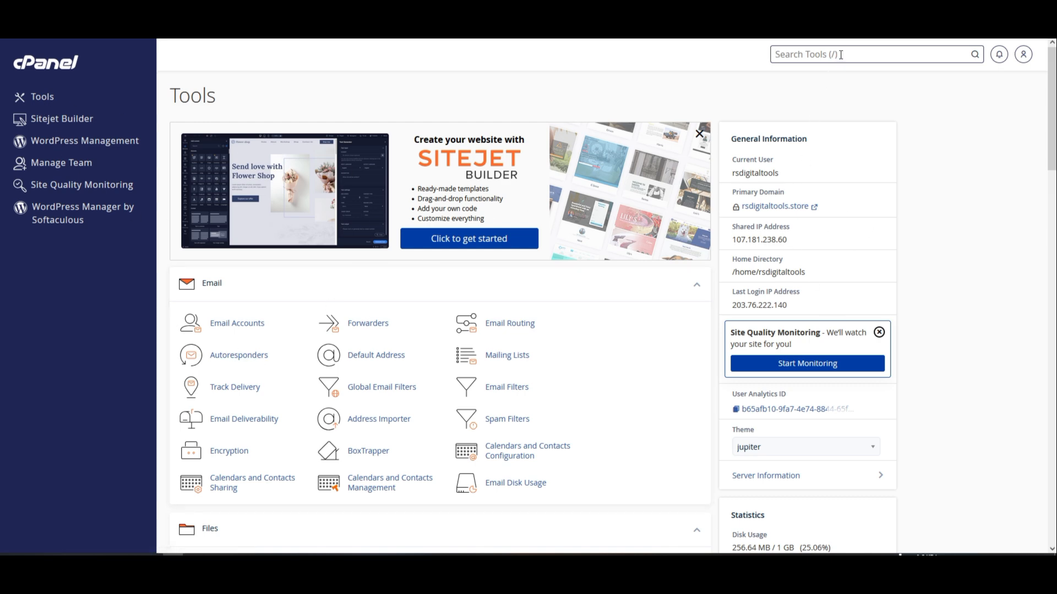
In cPanel, search the tools for "multiPHP INI" and open the MultiPHP INI Editor
type("multi")
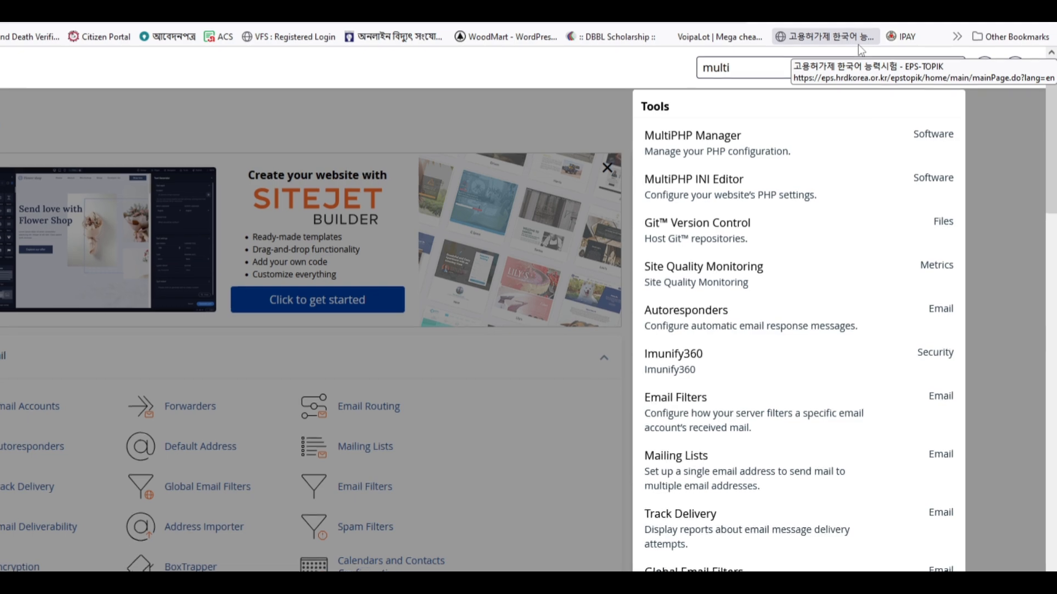
type("PH")
type("P IN")
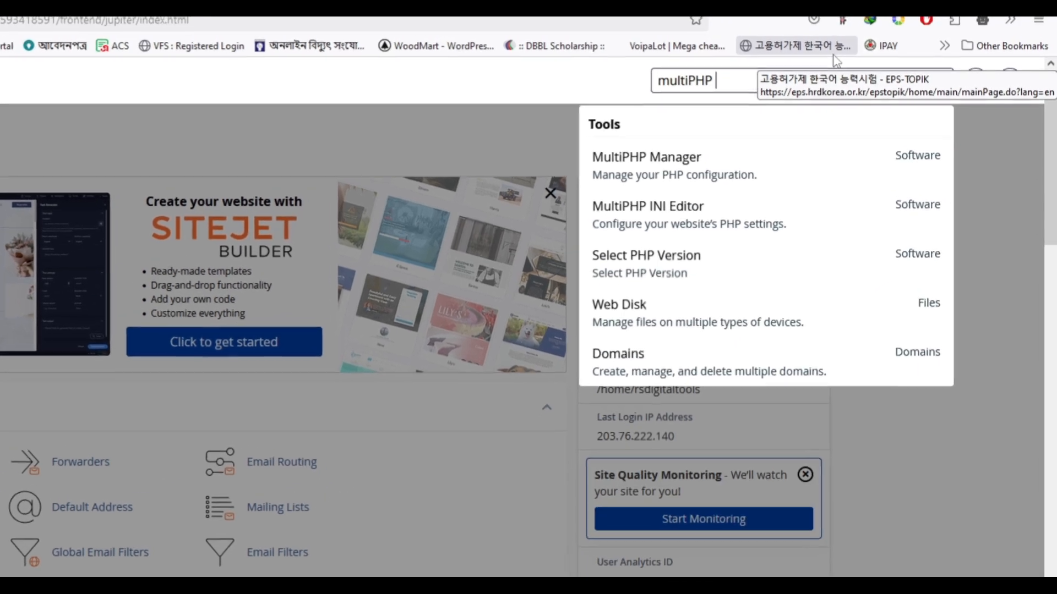
type("I")
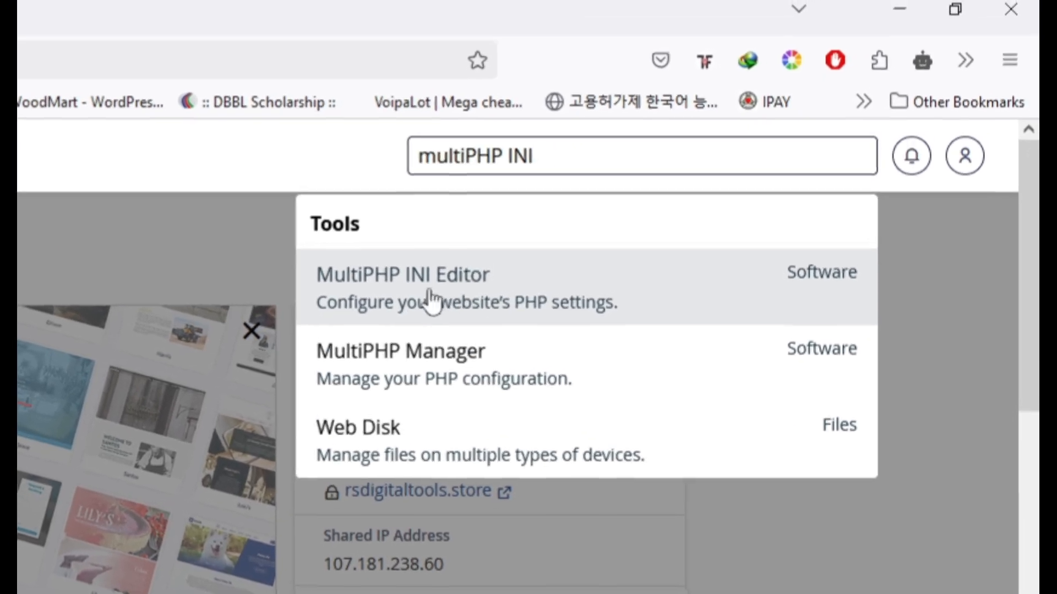
key("Return")
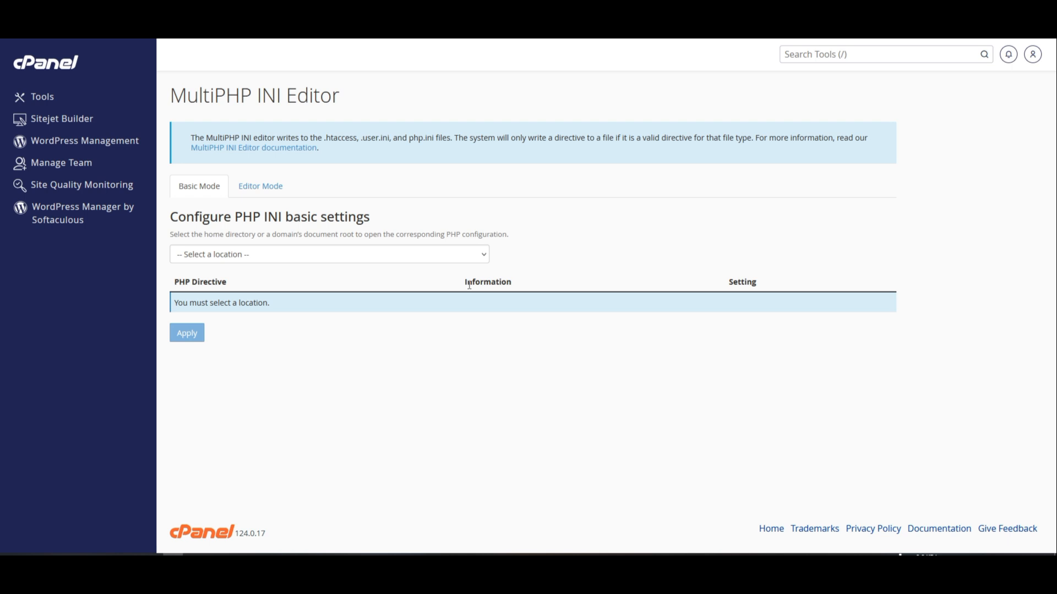
Load the basic PHP INI settings for the rsdigitaltools.store location
left_click_drag(174, 220, 390, 223)
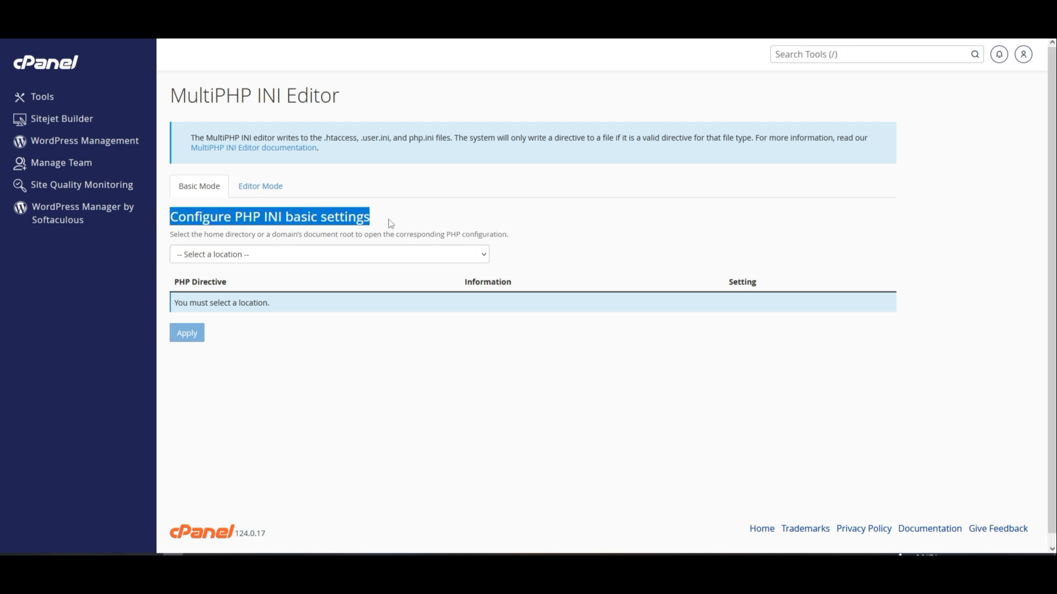
left_click(243, 261)
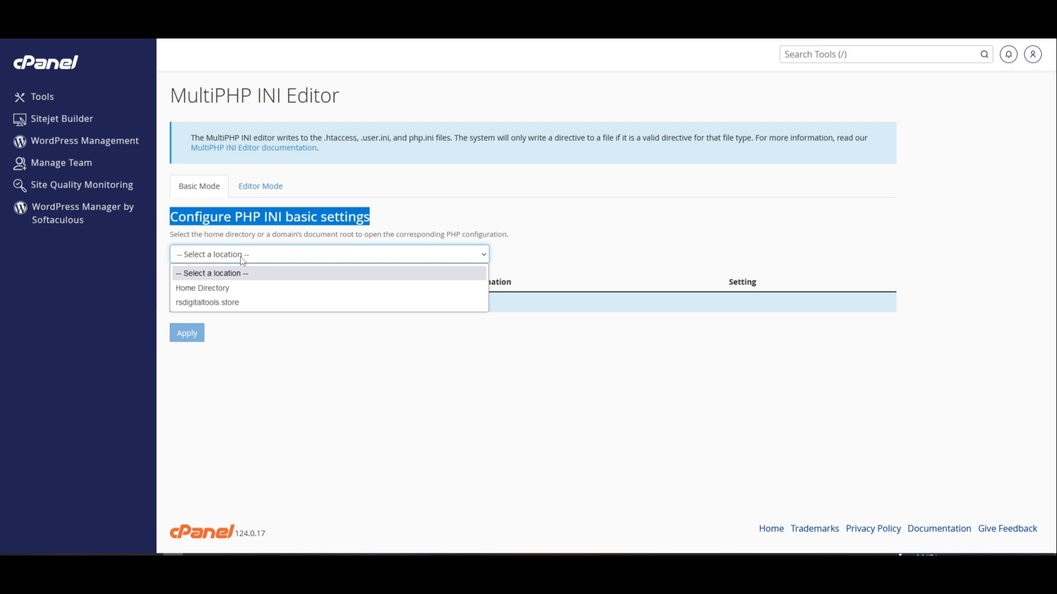
left_click(256, 304)
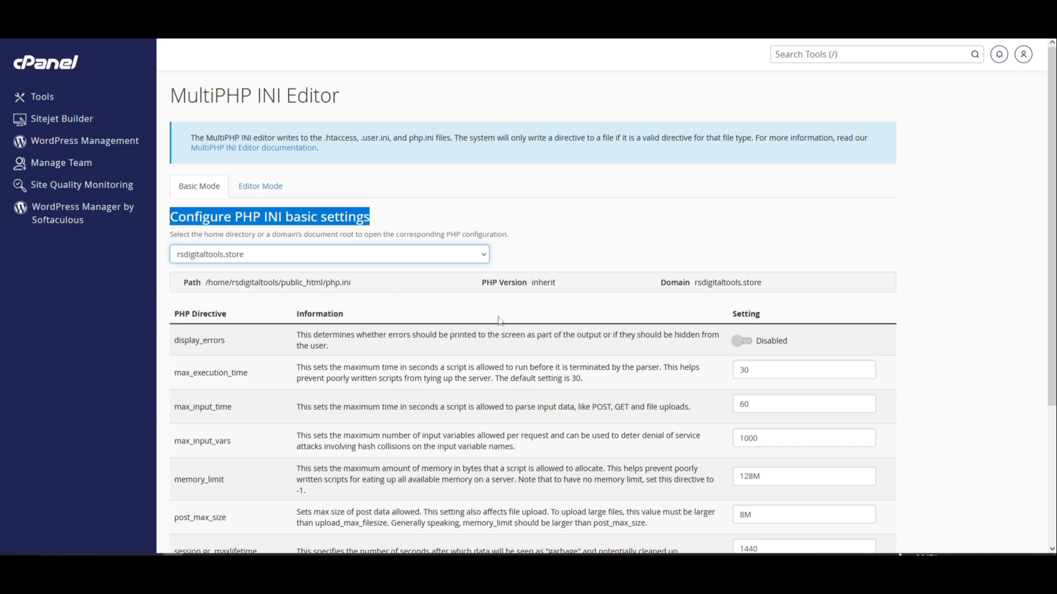
Examine the max_execution_time, max_input_time, max_input_vars, memory_limit and post_max_size directives in the PHP settings
scroll(485, 376, "down", 2)
scroll(485, 376, "down", 2)
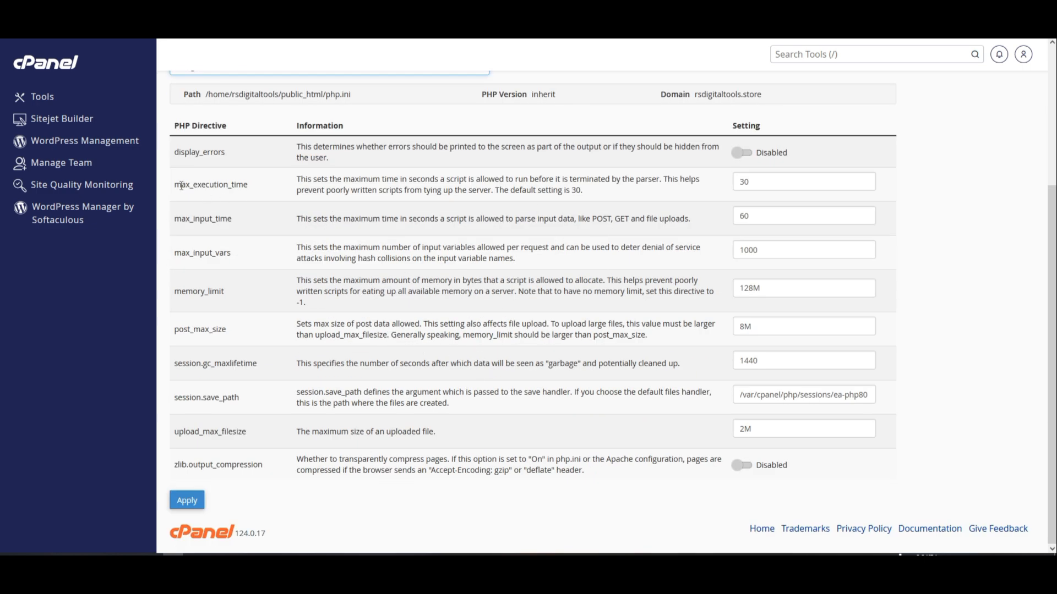
left_click_drag(176, 189, 252, 196)
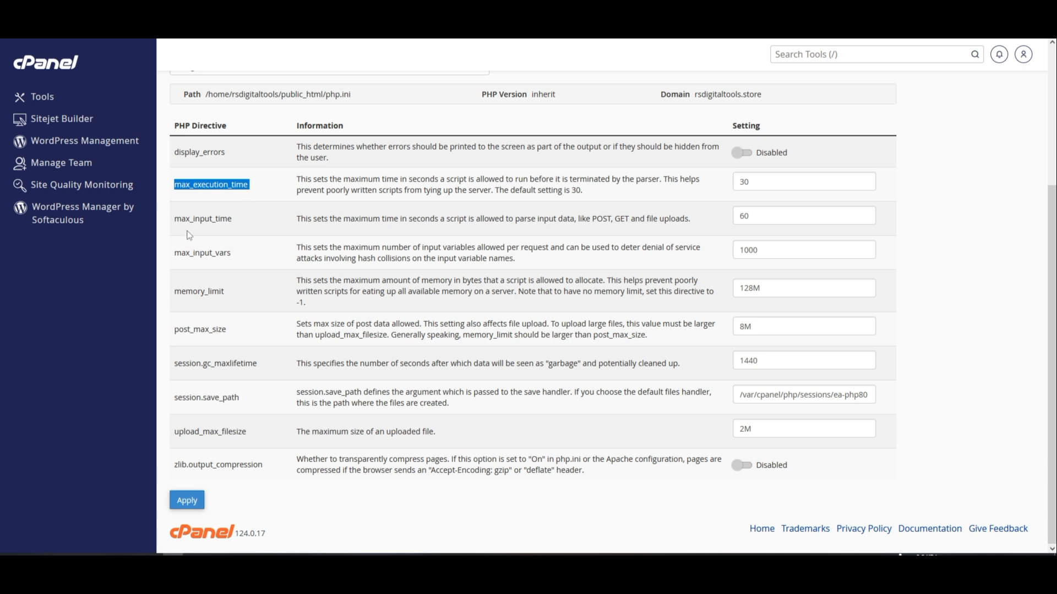
left_click_drag(173, 223, 237, 225)
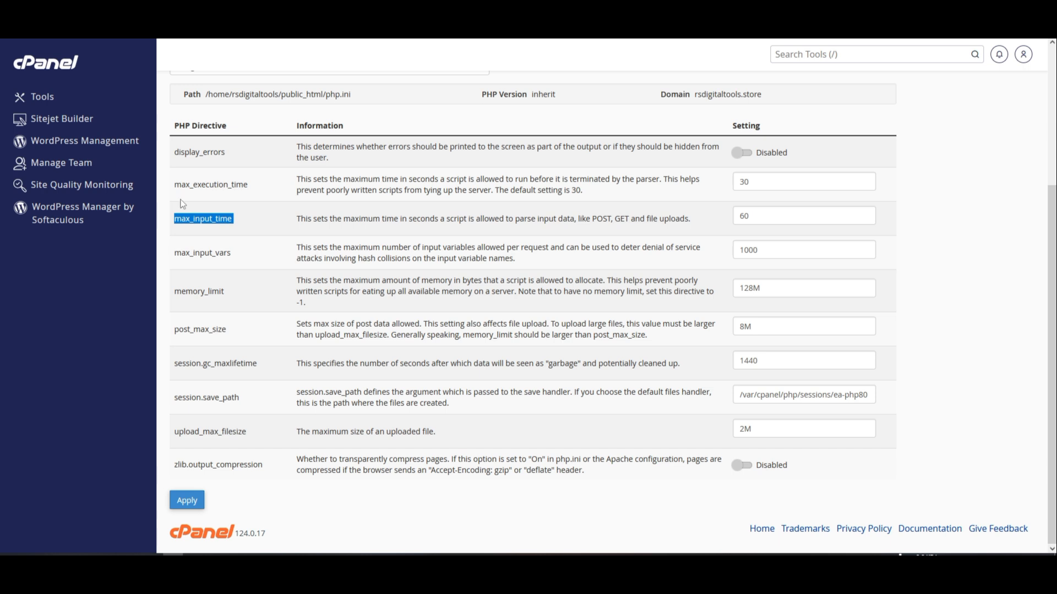
left_click_drag(174, 187, 255, 200)
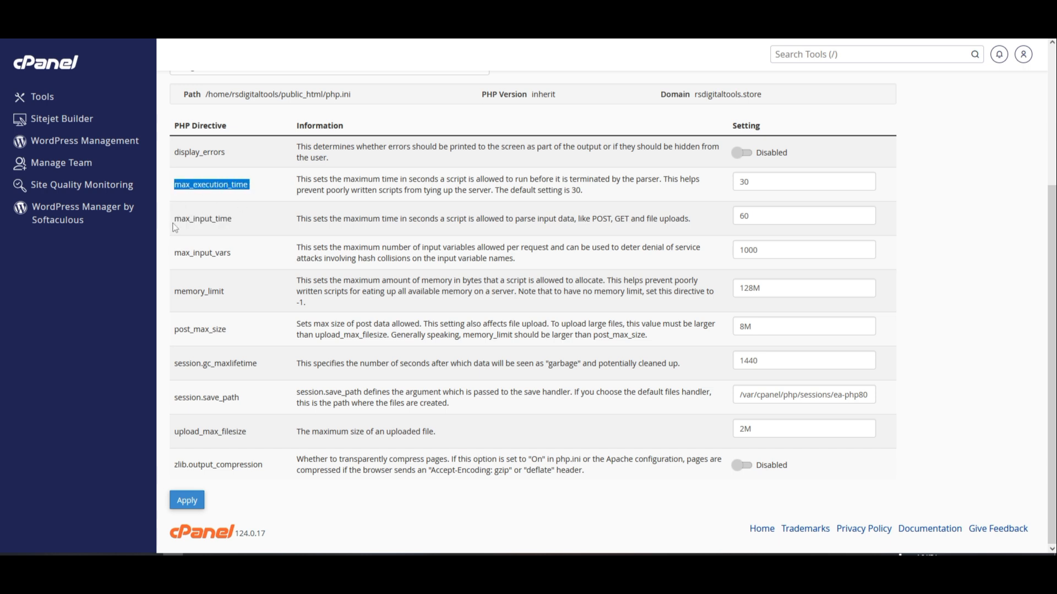
left_click_drag(174, 223, 242, 228)
left_click_drag(175, 257, 235, 257)
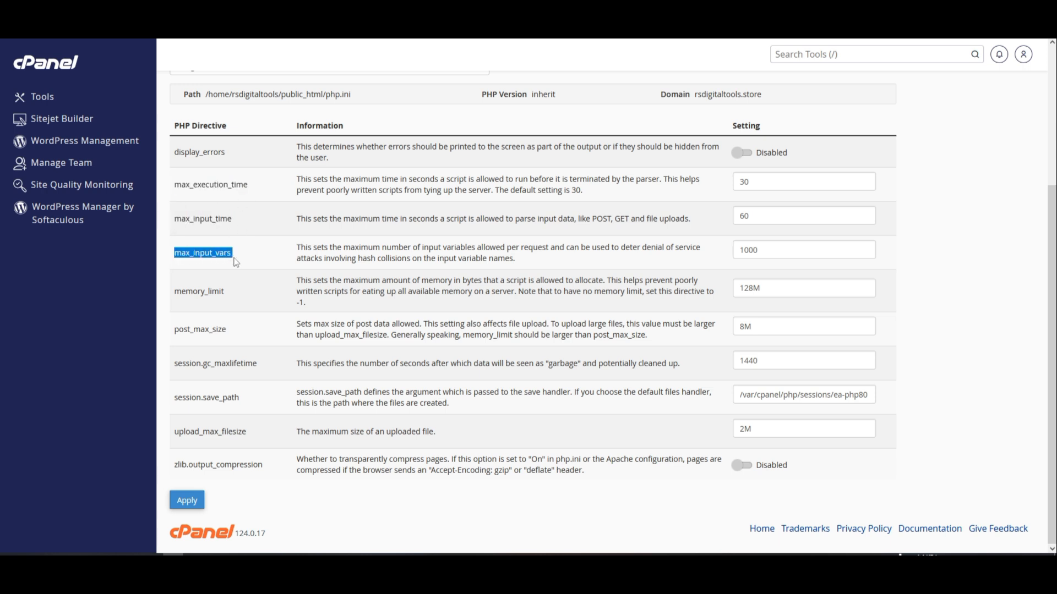
left_click_drag(174, 297, 236, 296)
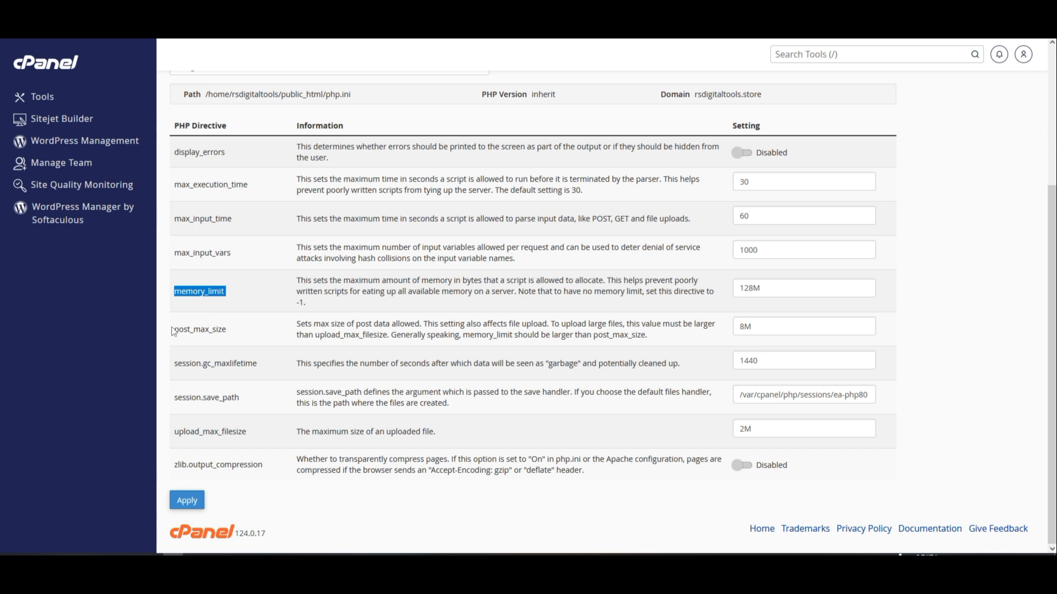
left_click_drag(172, 331, 253, 331)
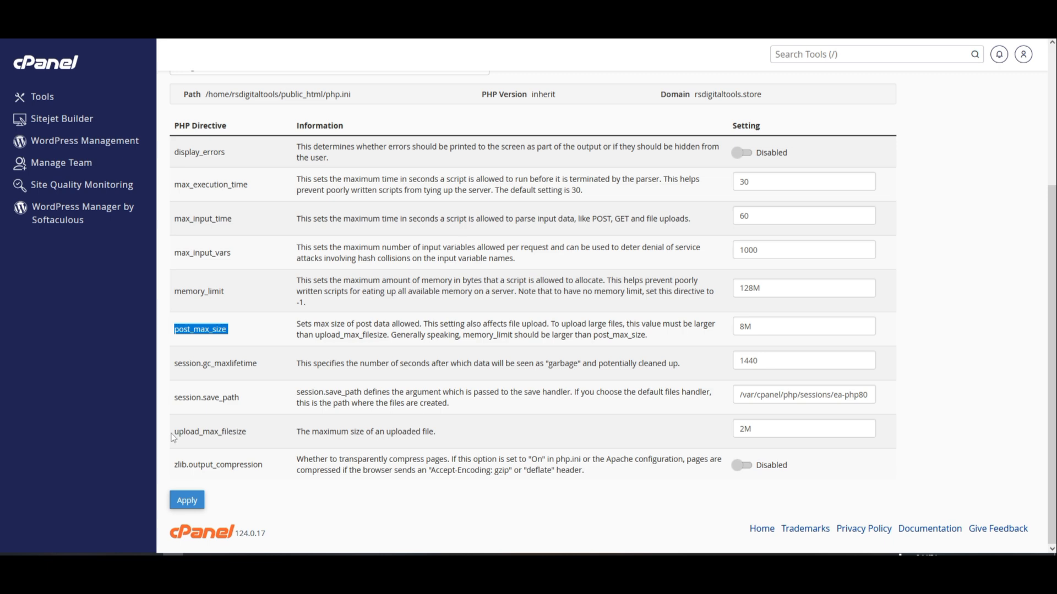
Set the upload_max_filesize directive to 16M and apply the PHP settings
left_click_drag(174, 432, 251, 443)
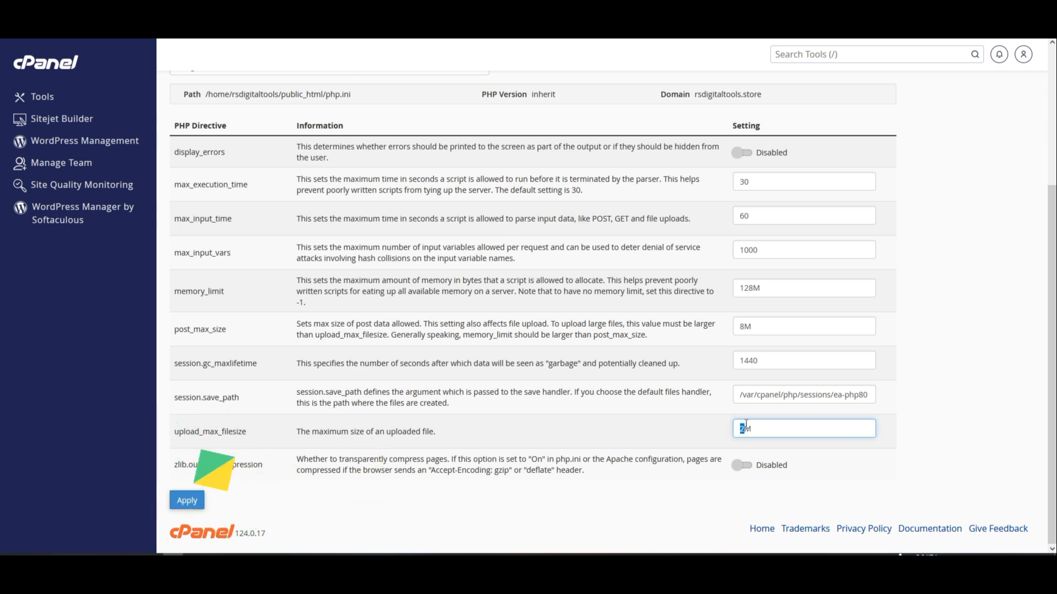
type("16")
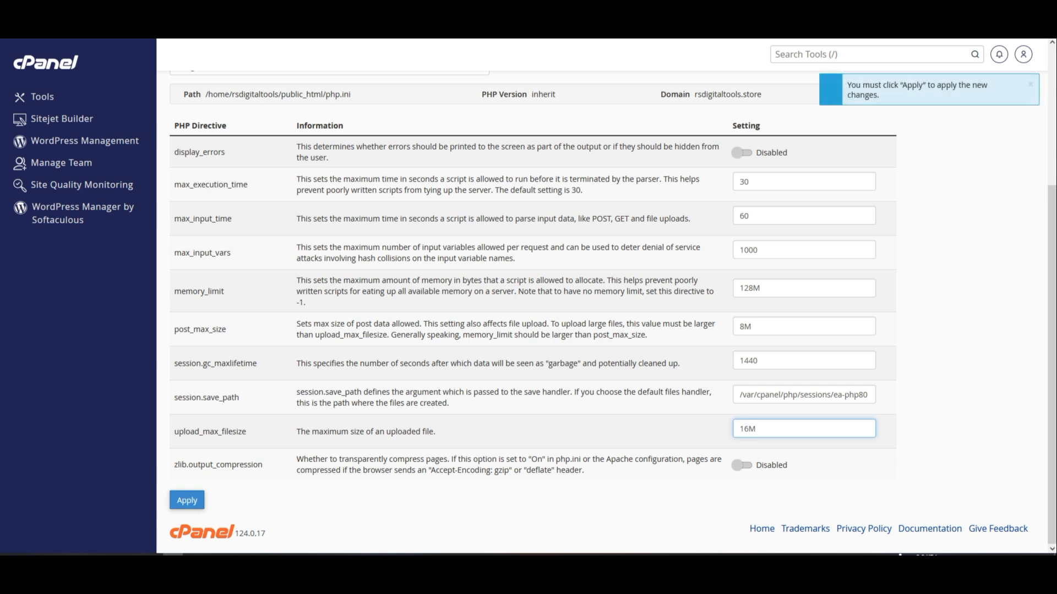
left_click(177, 500)
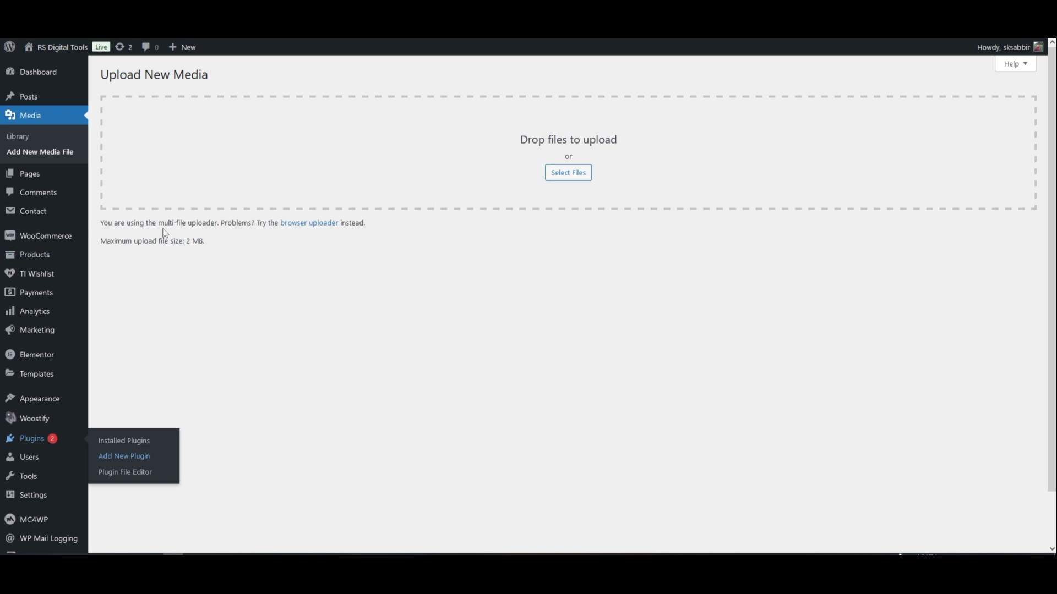
Switch to the WordPress Upload New Media page, reload it and check the maximum upload file size
left_click_drag(101, 242, 208, 247)
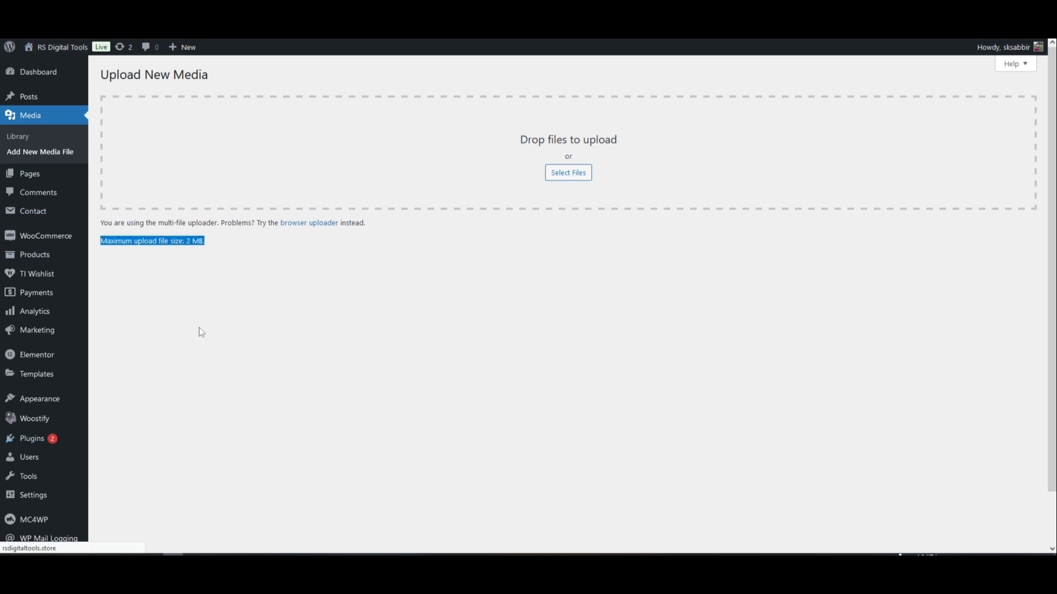
key("F5")
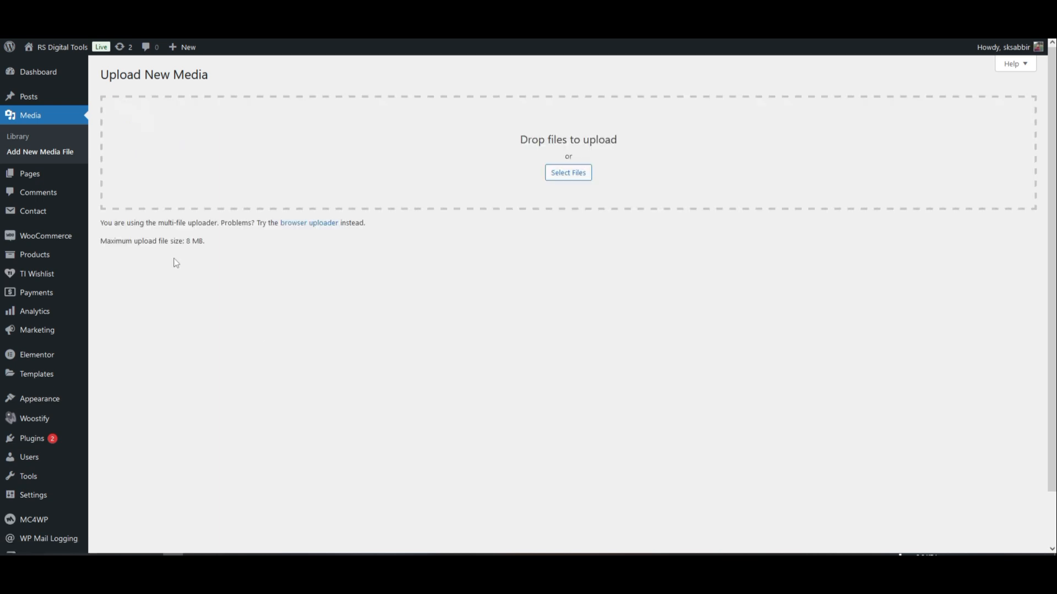
left_click_drag(188, 238, 206, 241)
left_click(235, 305)
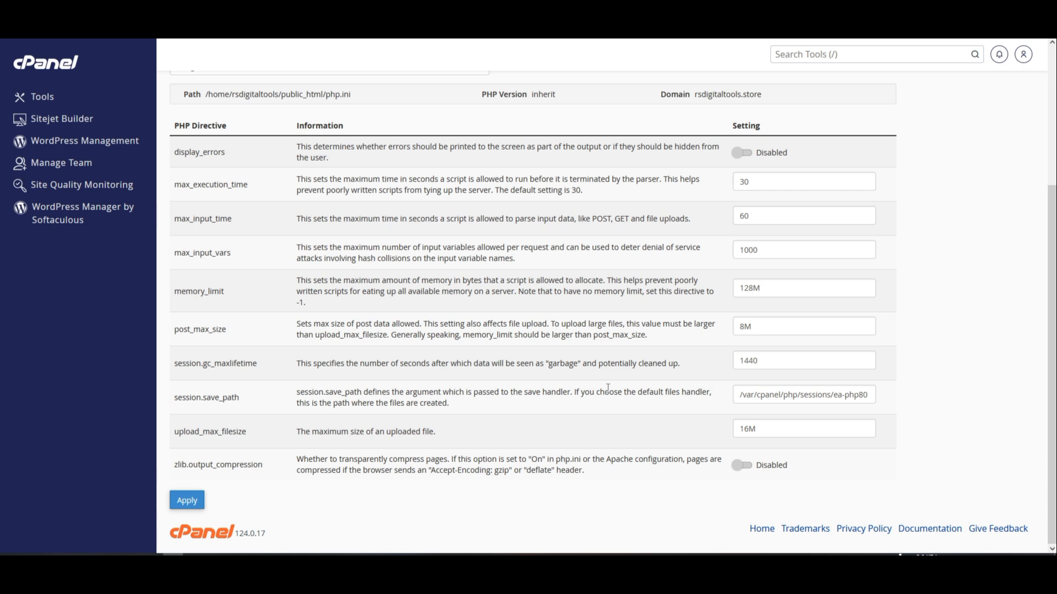
Set the post_max_size directive to 32M and apply the PHP settings
left_click_drag(760, 325, 673, 333)
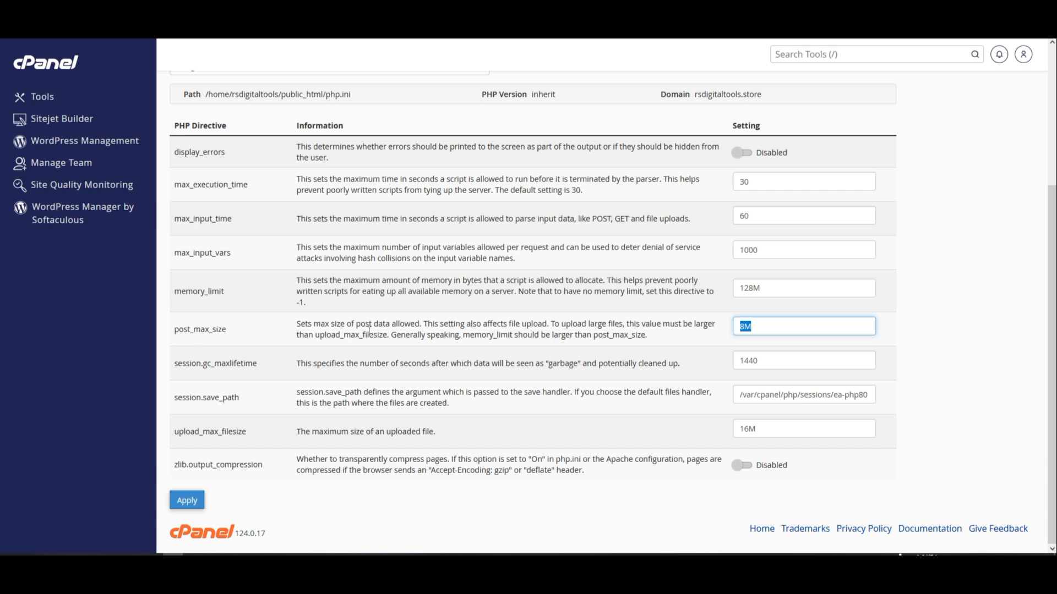
type("32")
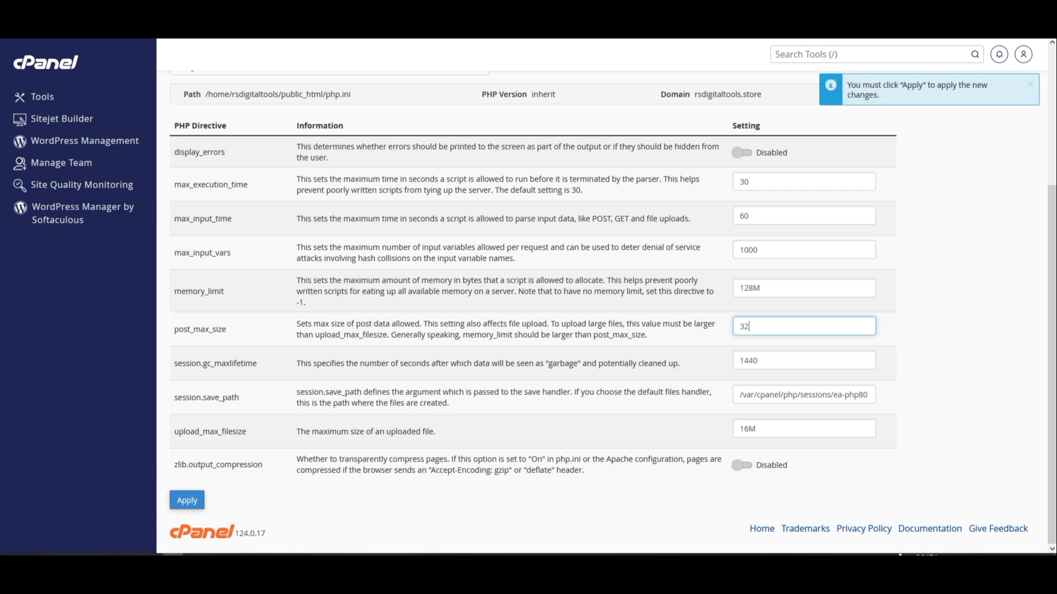
type("M")
left_click(539, 491)
left_click(184, 501)
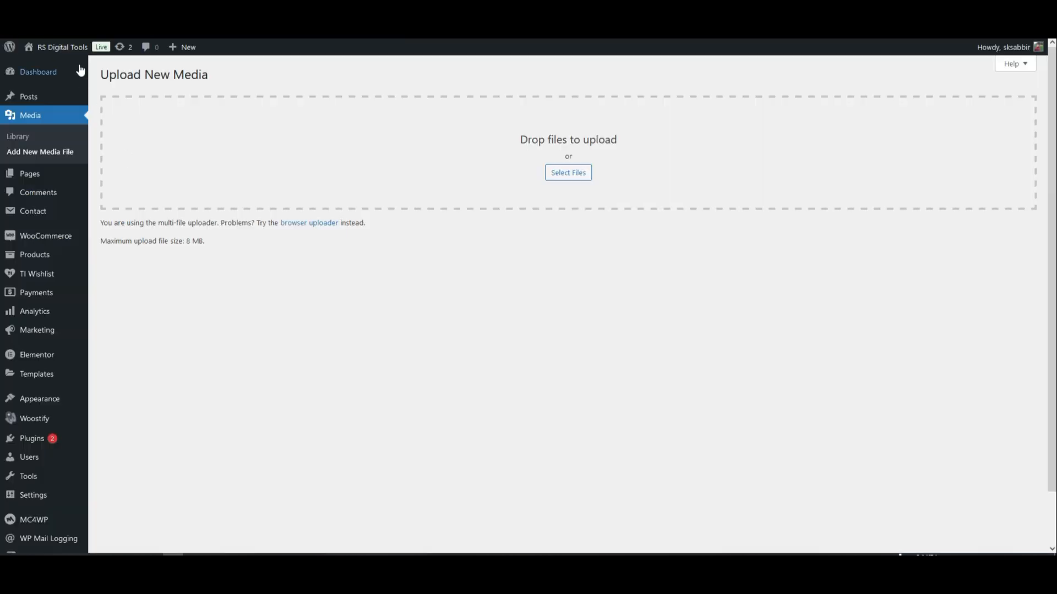
Switch to WordPress, reload the Upload New Media page and check whether the maximum upload file size has changed
key("F5")
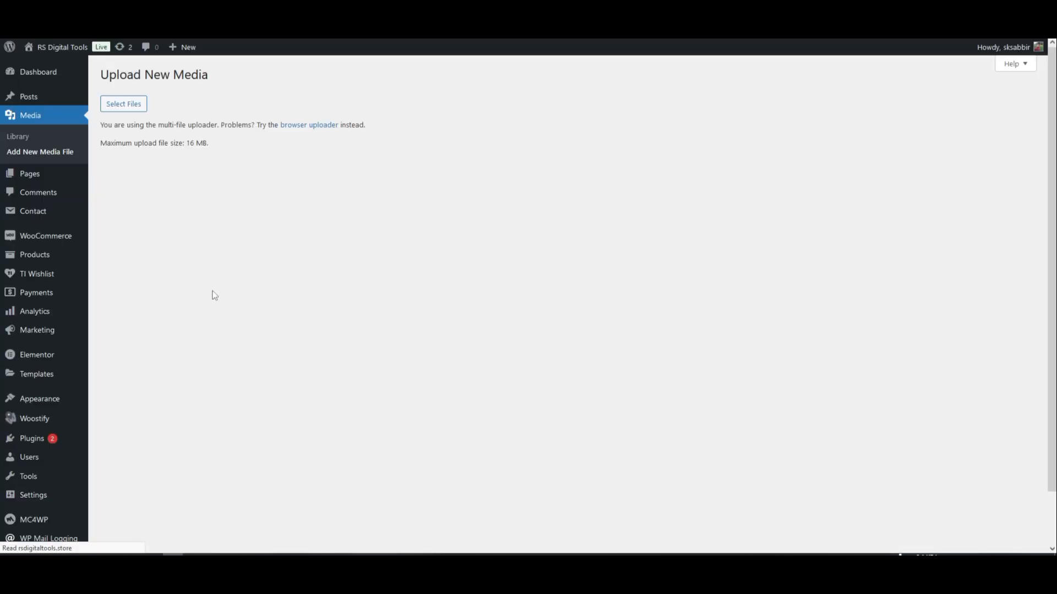
left_click_drag(186, 241, 209, 241)
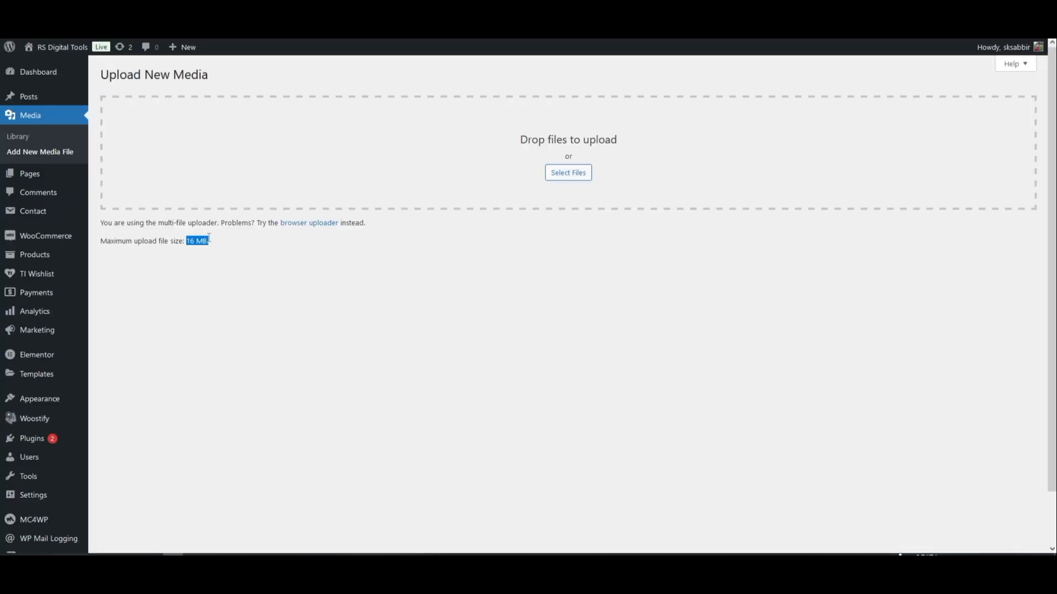
left_click(143, 249)
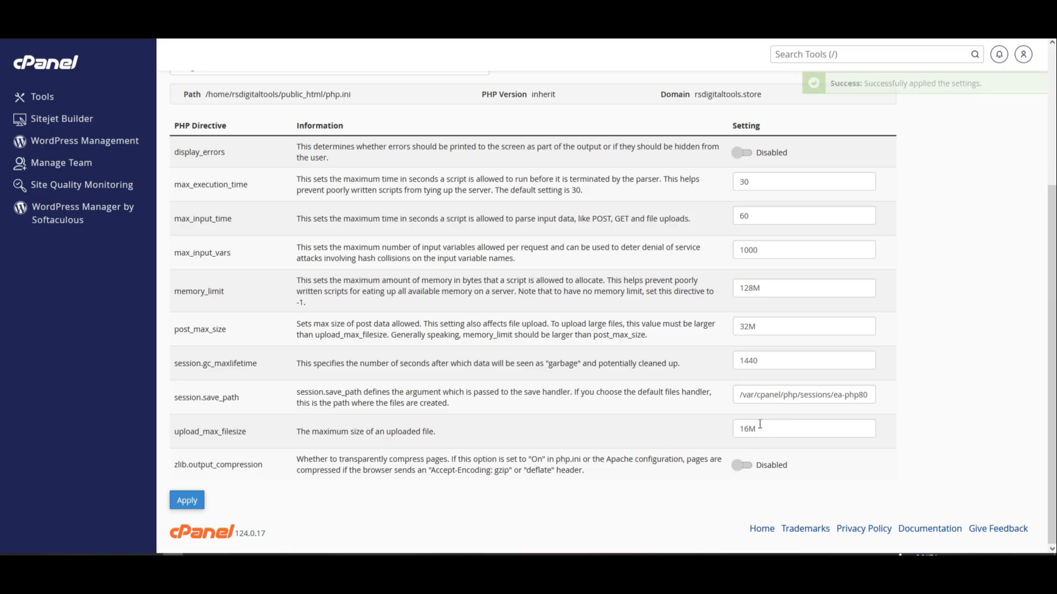
Return to cPanel's PHP INI settings and compare the upload_max_filesize and post_max_size values
left_click_drag(758, 428, 736, 420)
left_click_drag(757, 327, 725, 325)
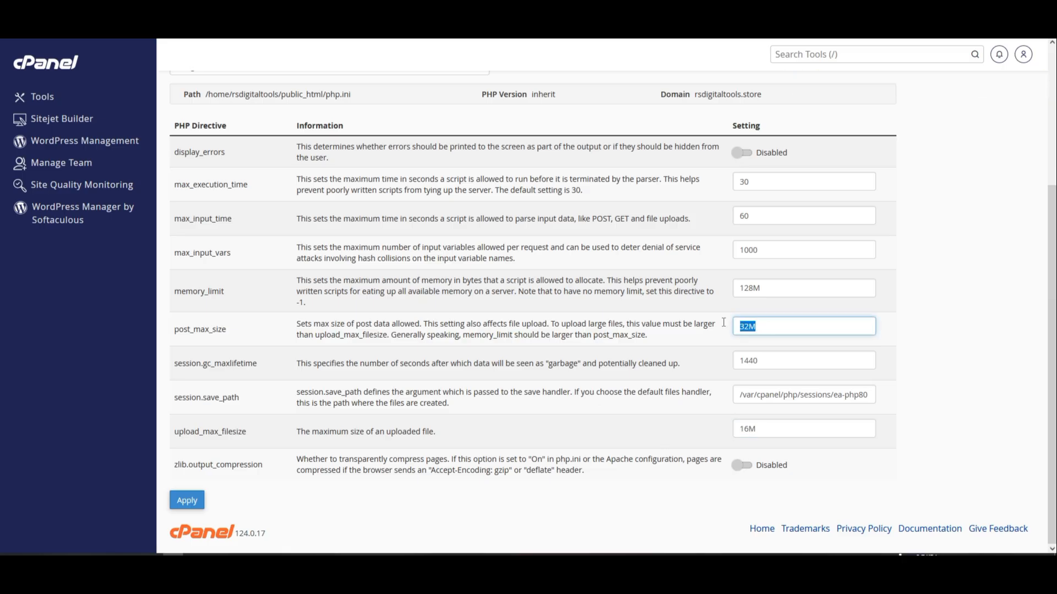